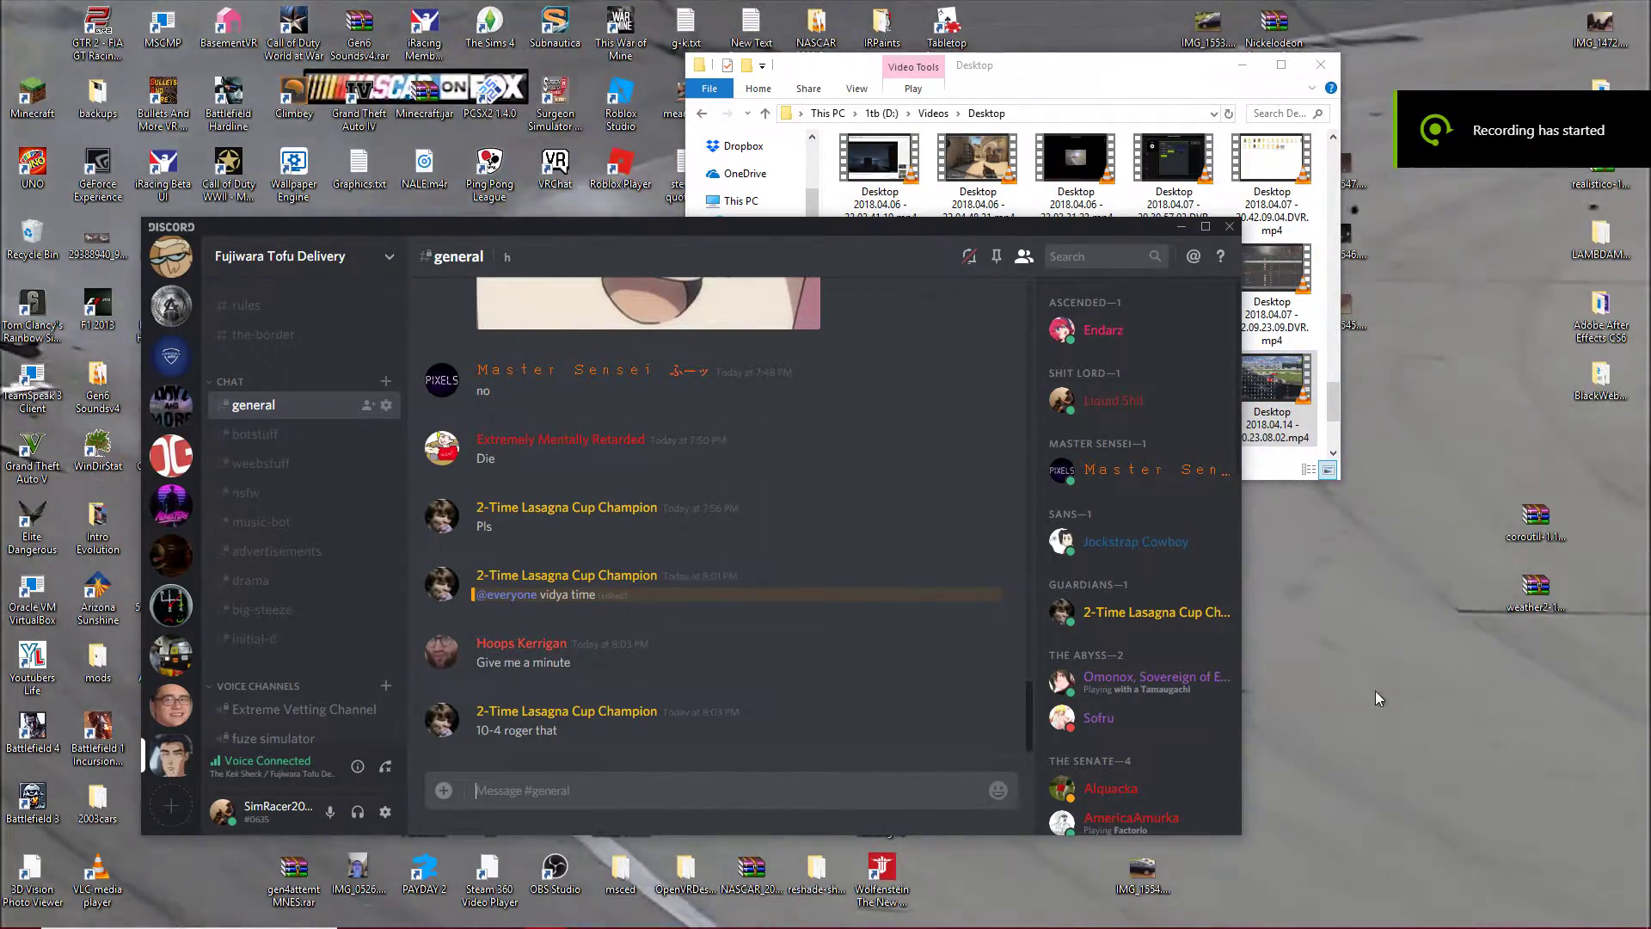
Maximize the Discord window so the #general song lyrics fill the screen
left_click(1205, 225)
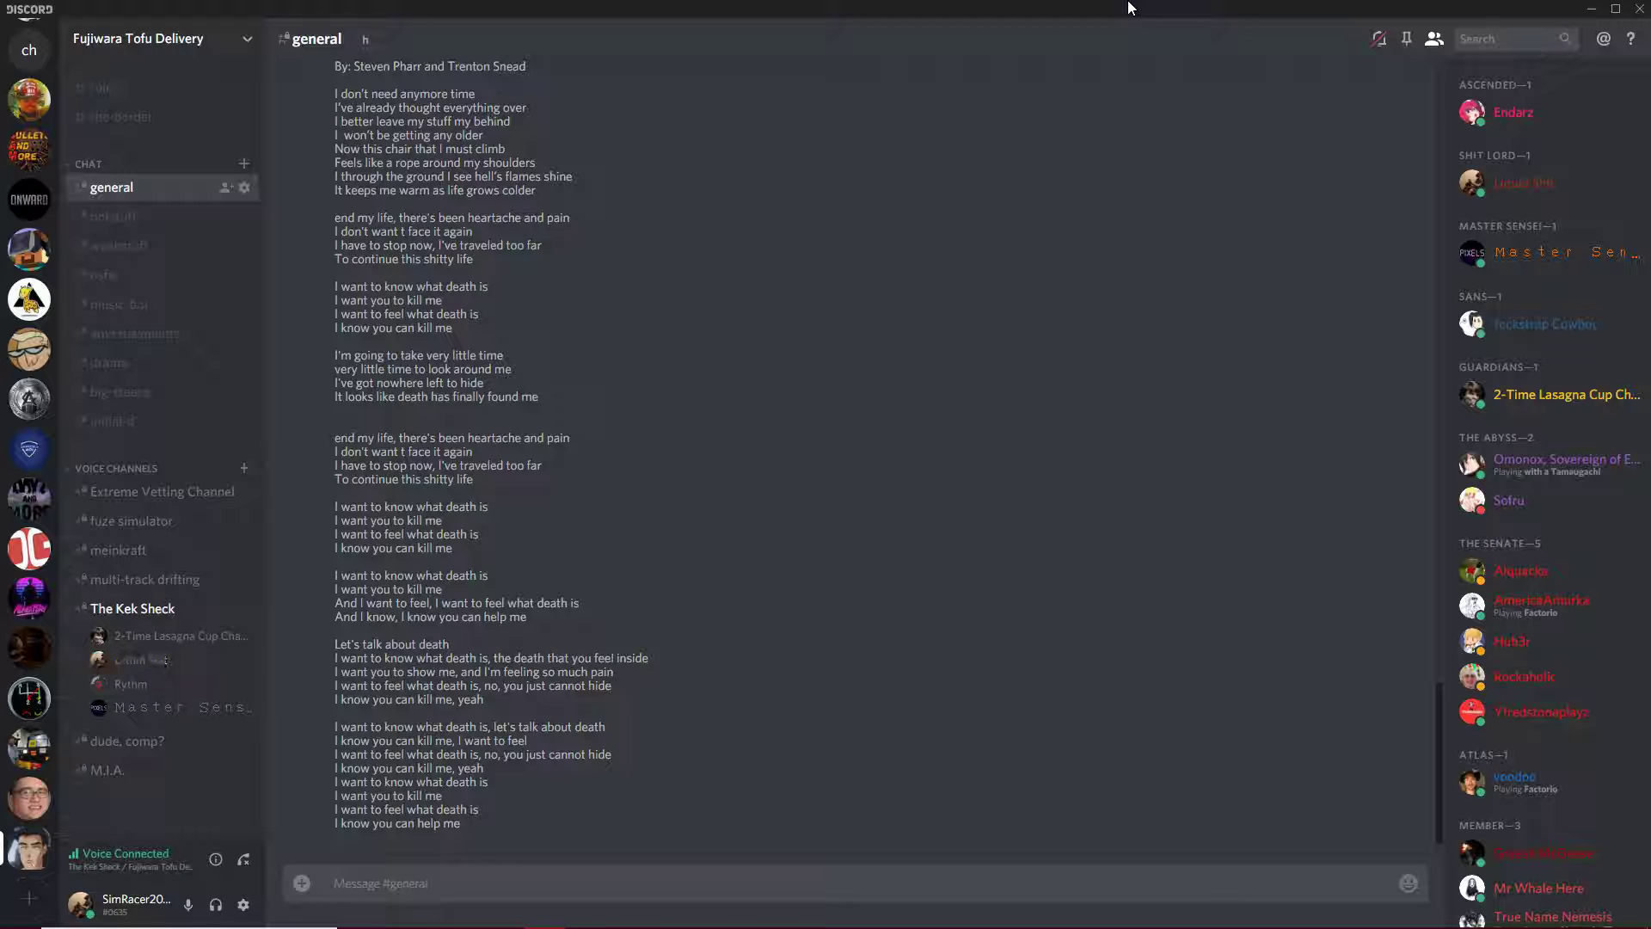
scroll(904, 276, "up", 1)
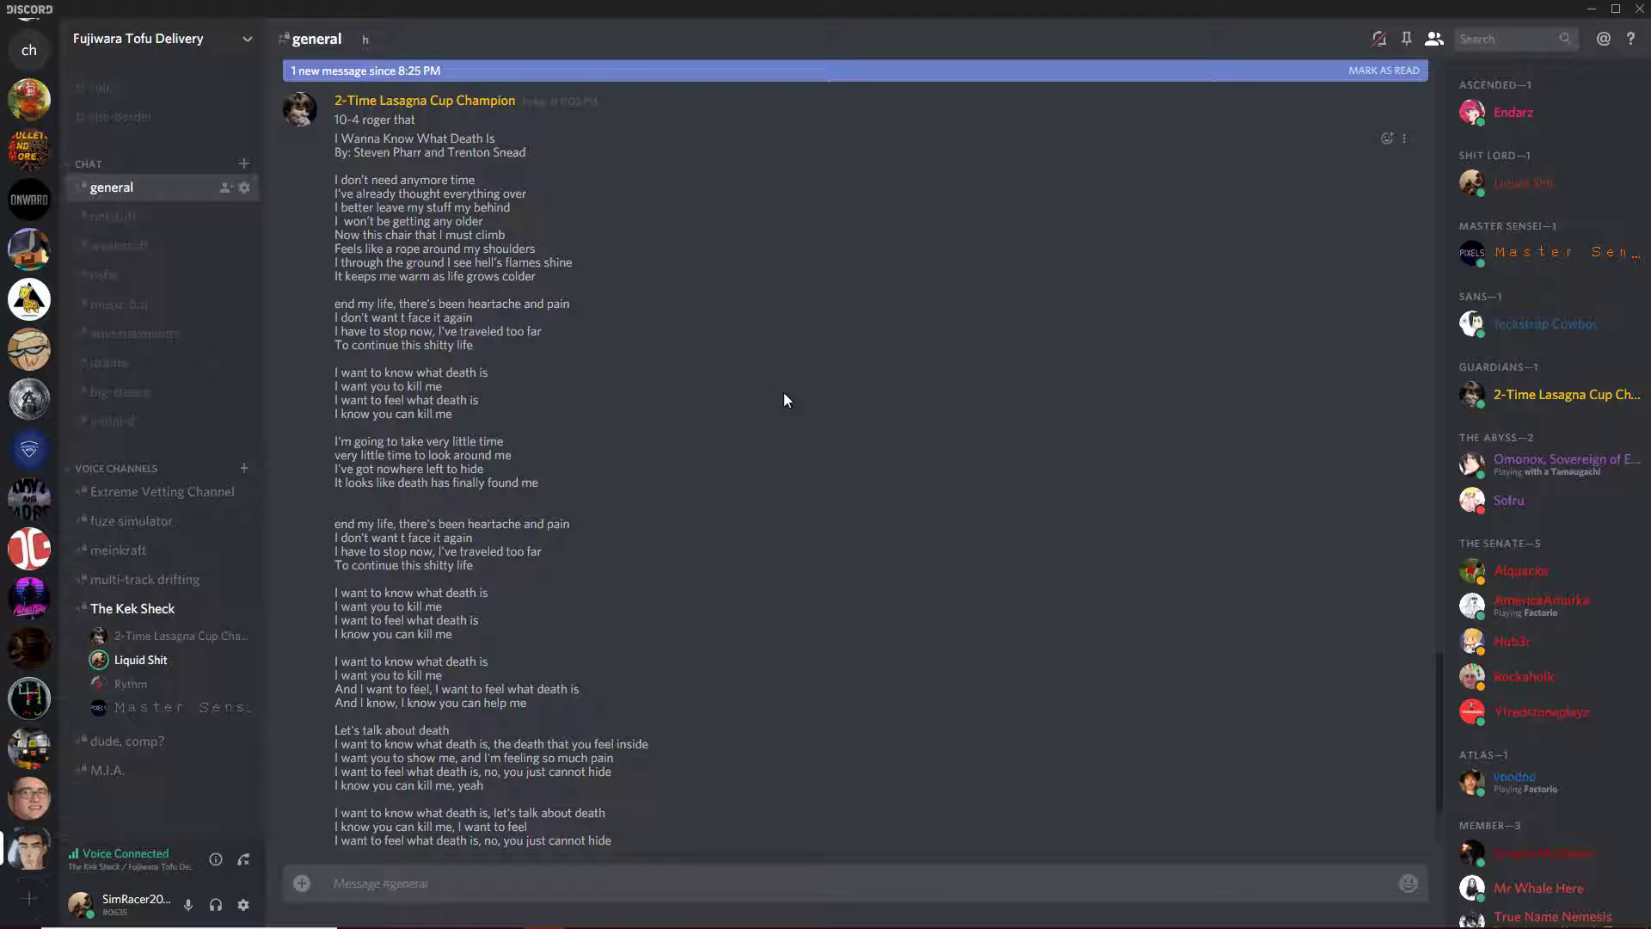
scroll(783, 399, "down", 3)
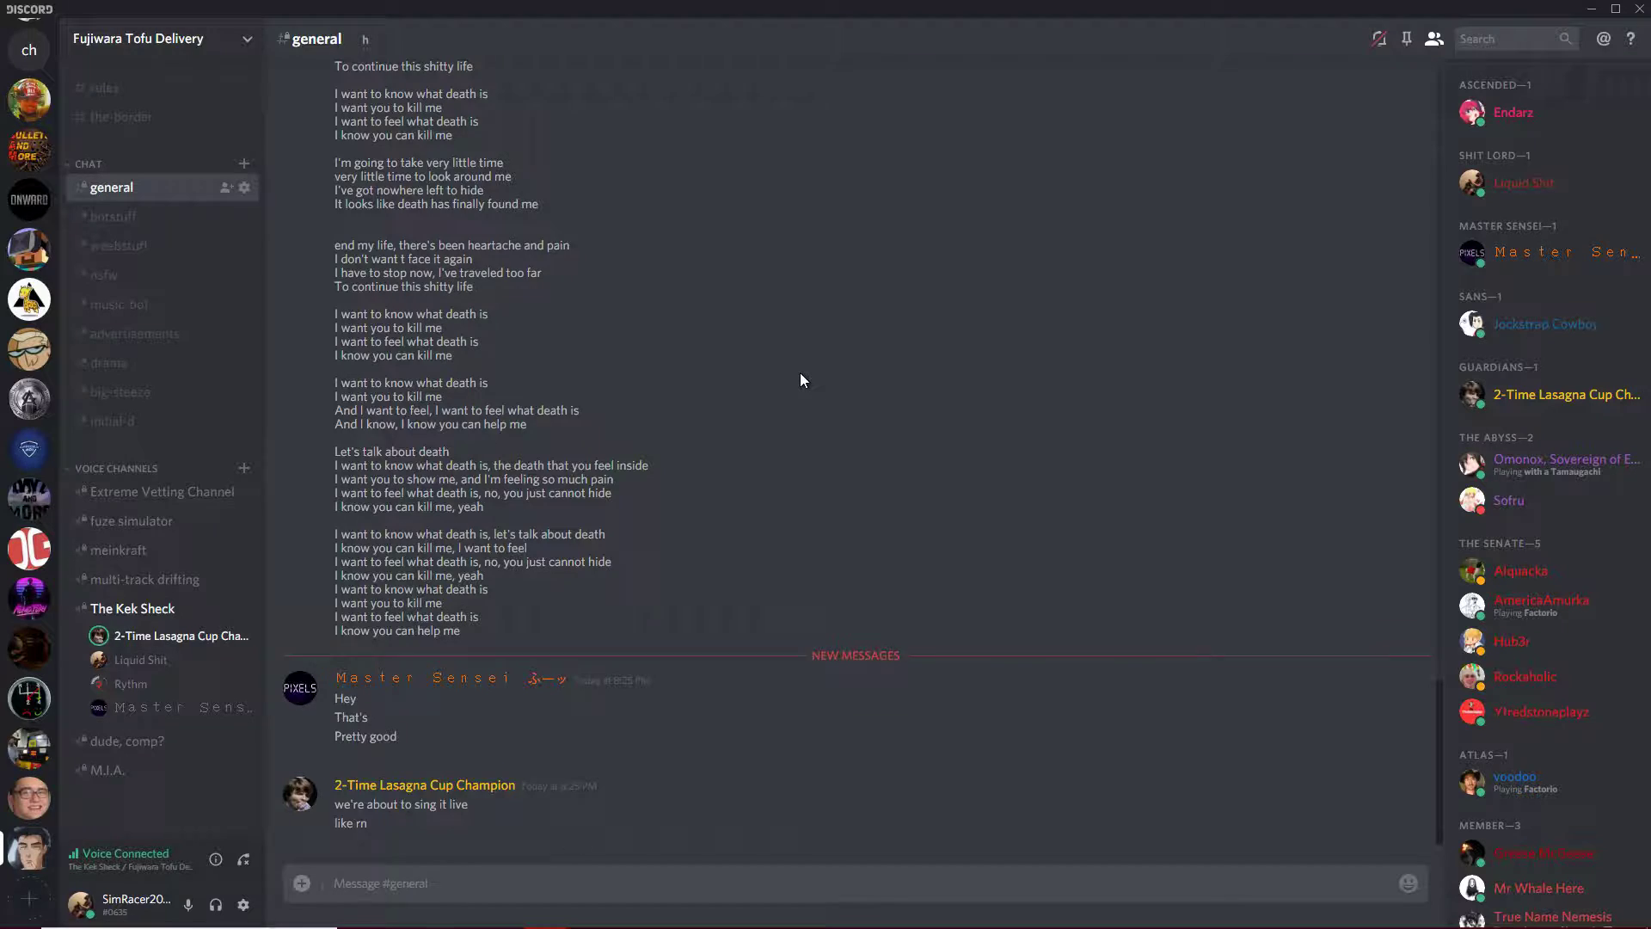
scroll(799, 375, "up", 1)
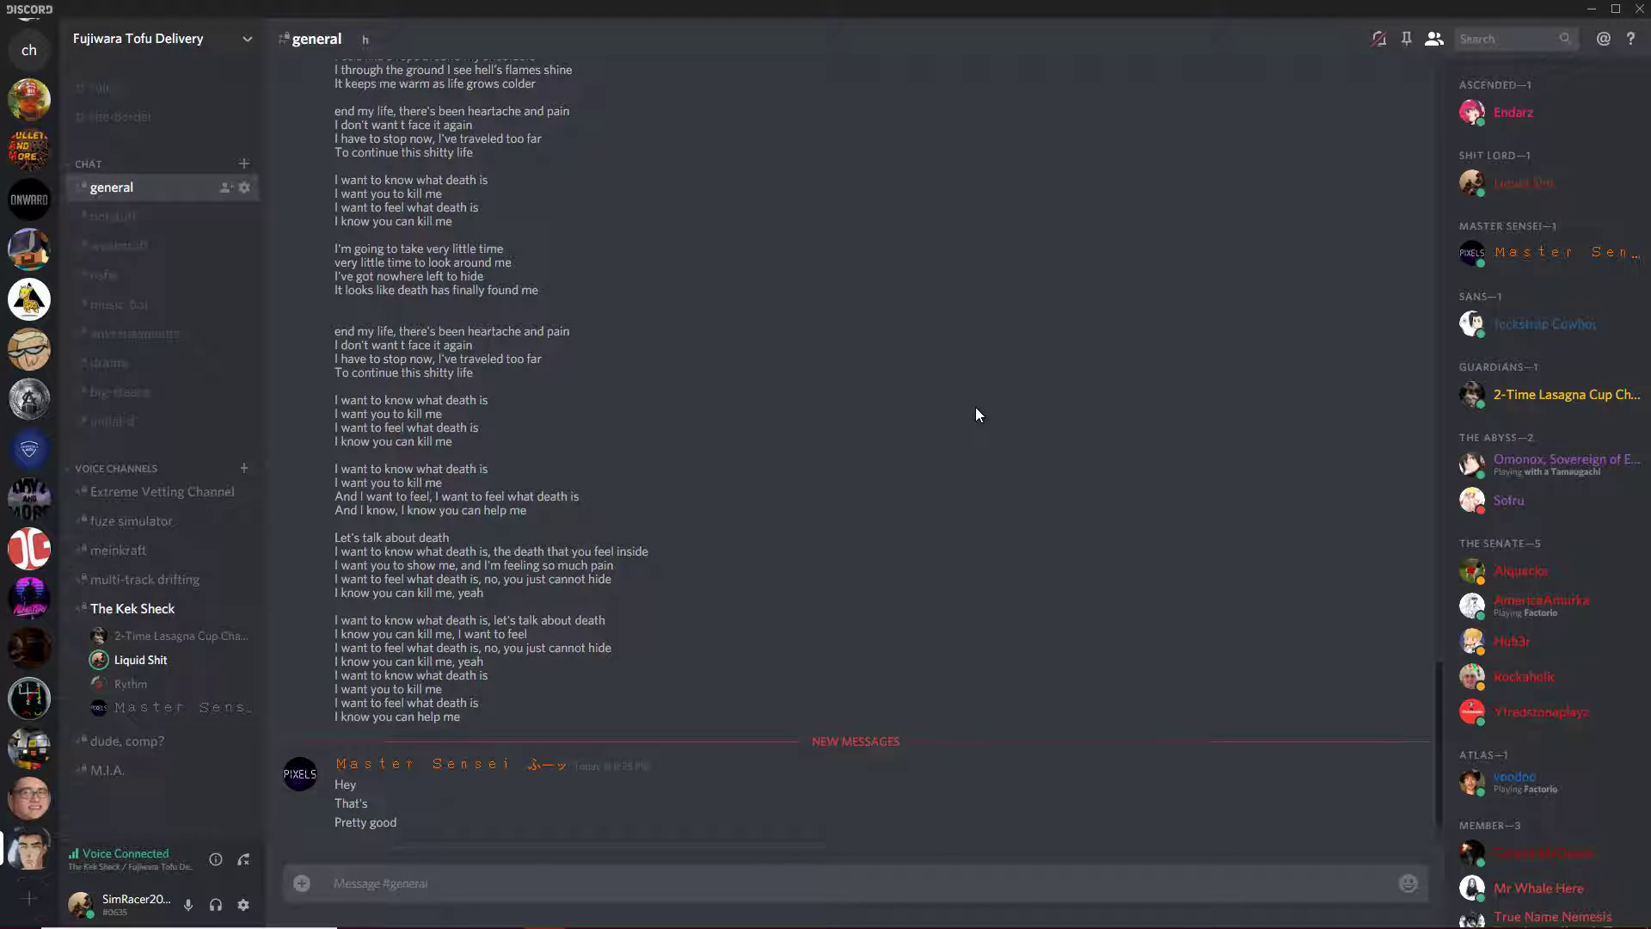
scroll(929, 420, "up", 1)
scroll(827, 394, "up", 1)
scroll(761, 367, "up", 2)
scroll(786, 387, "up", 1)
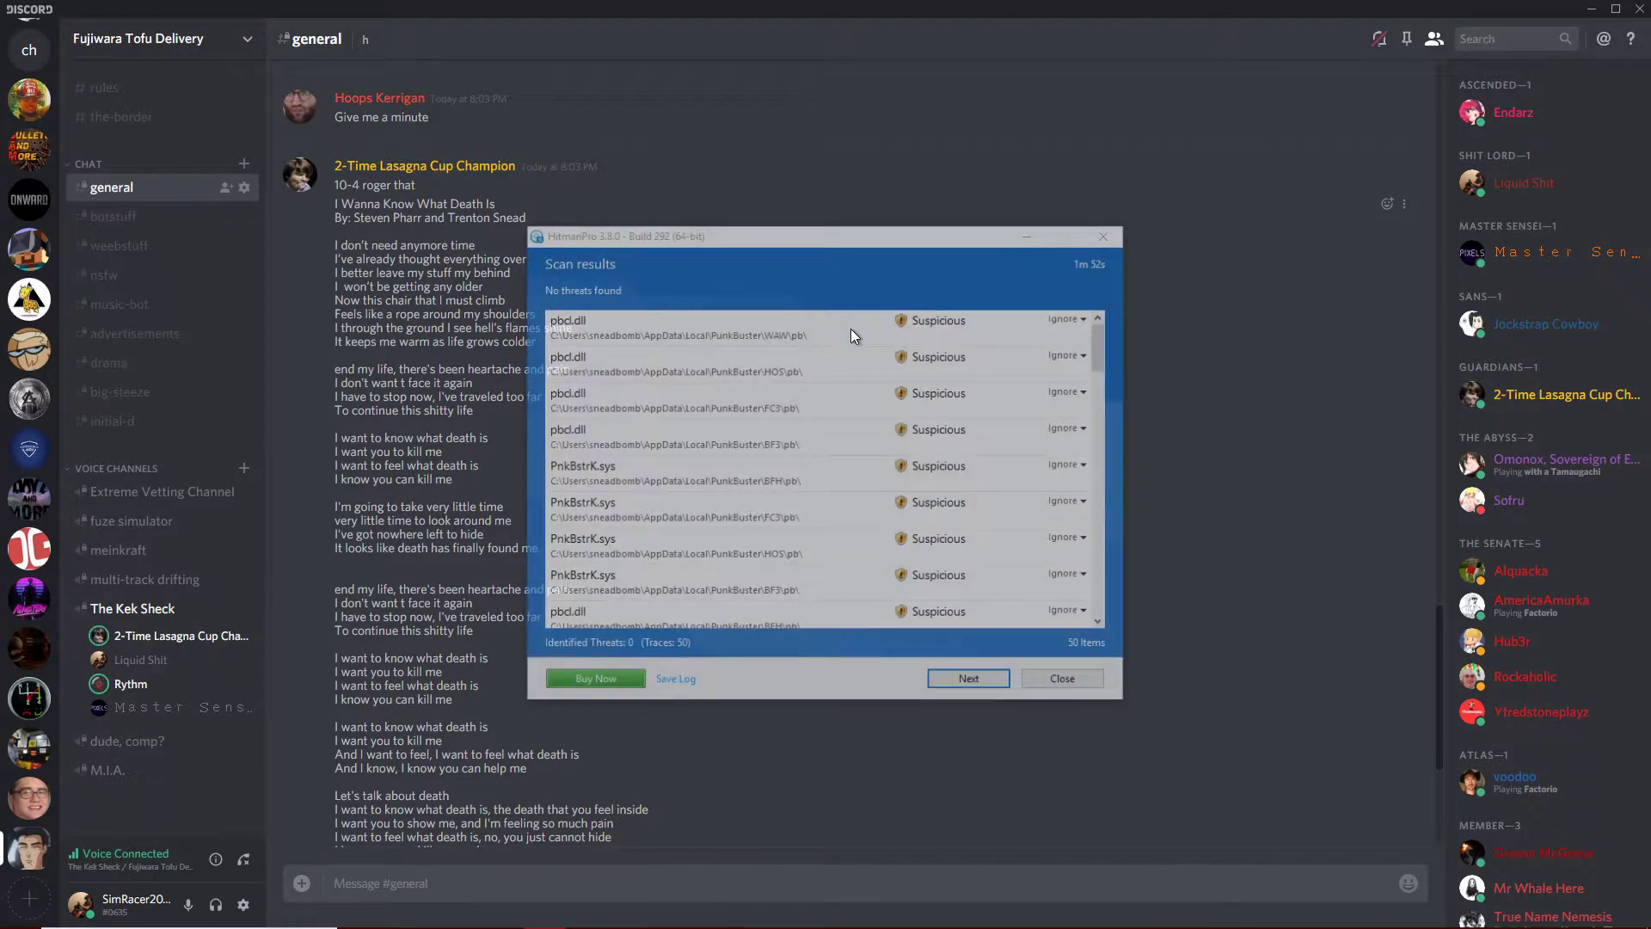
Close the HitmanPro scan results dialog to reveal Discord's #general lyrics
left_click(1067, 683)
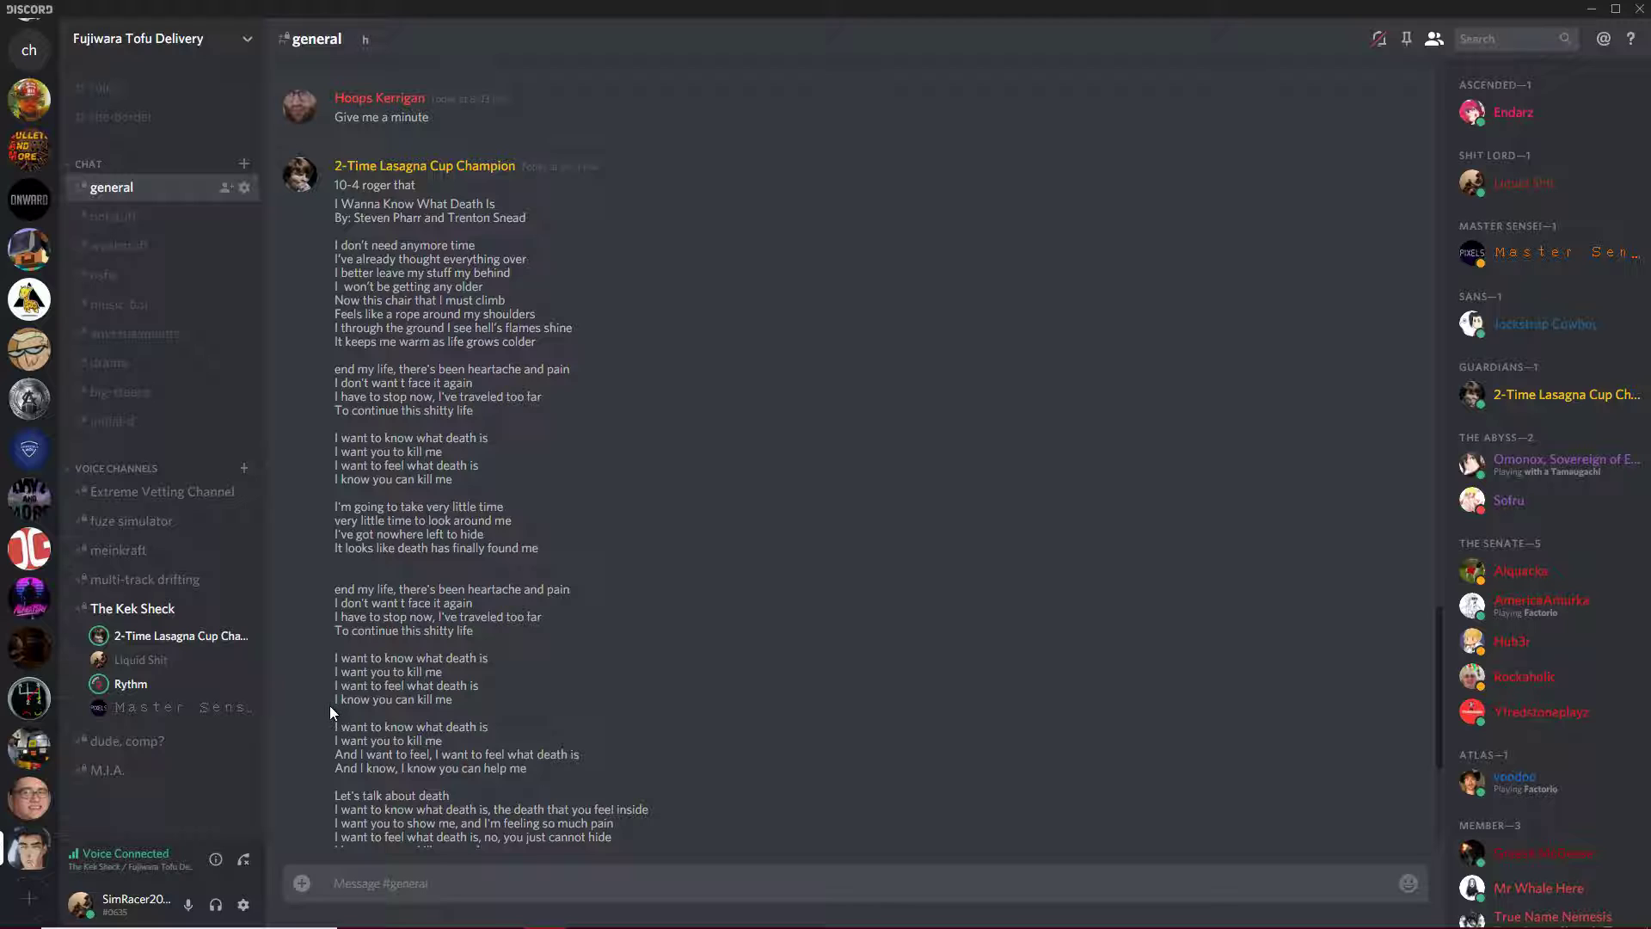
Select the lyric line 'I know you can kill me' by dragging across it
left_click_drag(333, 699, 454, 699)
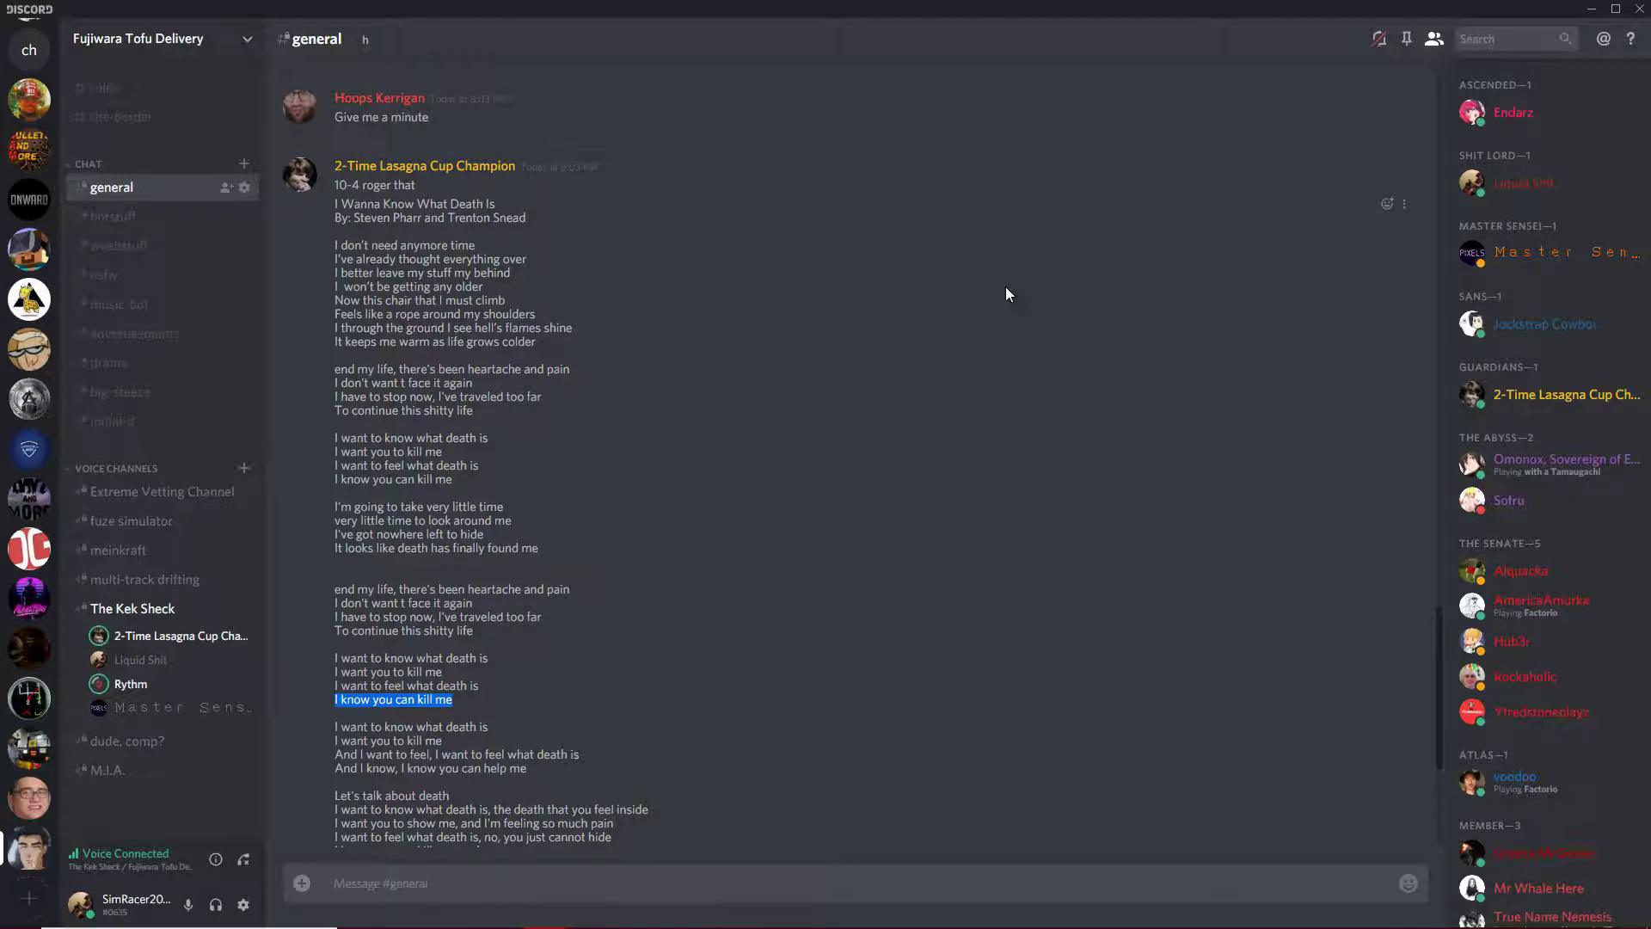
scroll(1005, 292, "down", 1)
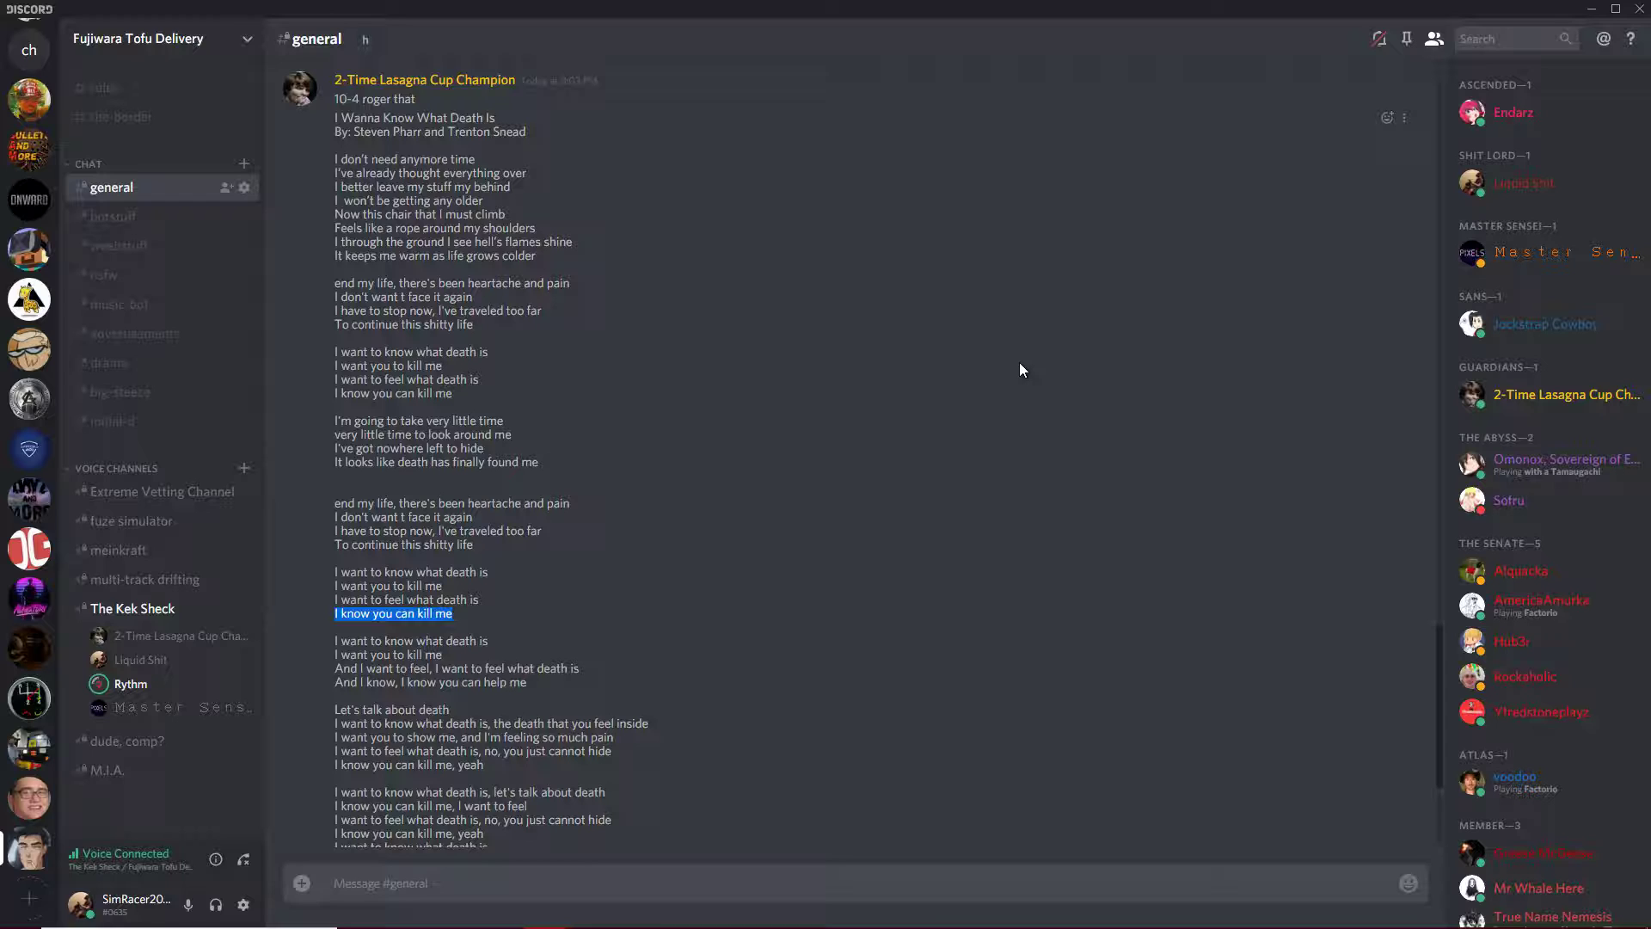
scroll(1019, 368, "down", 1)
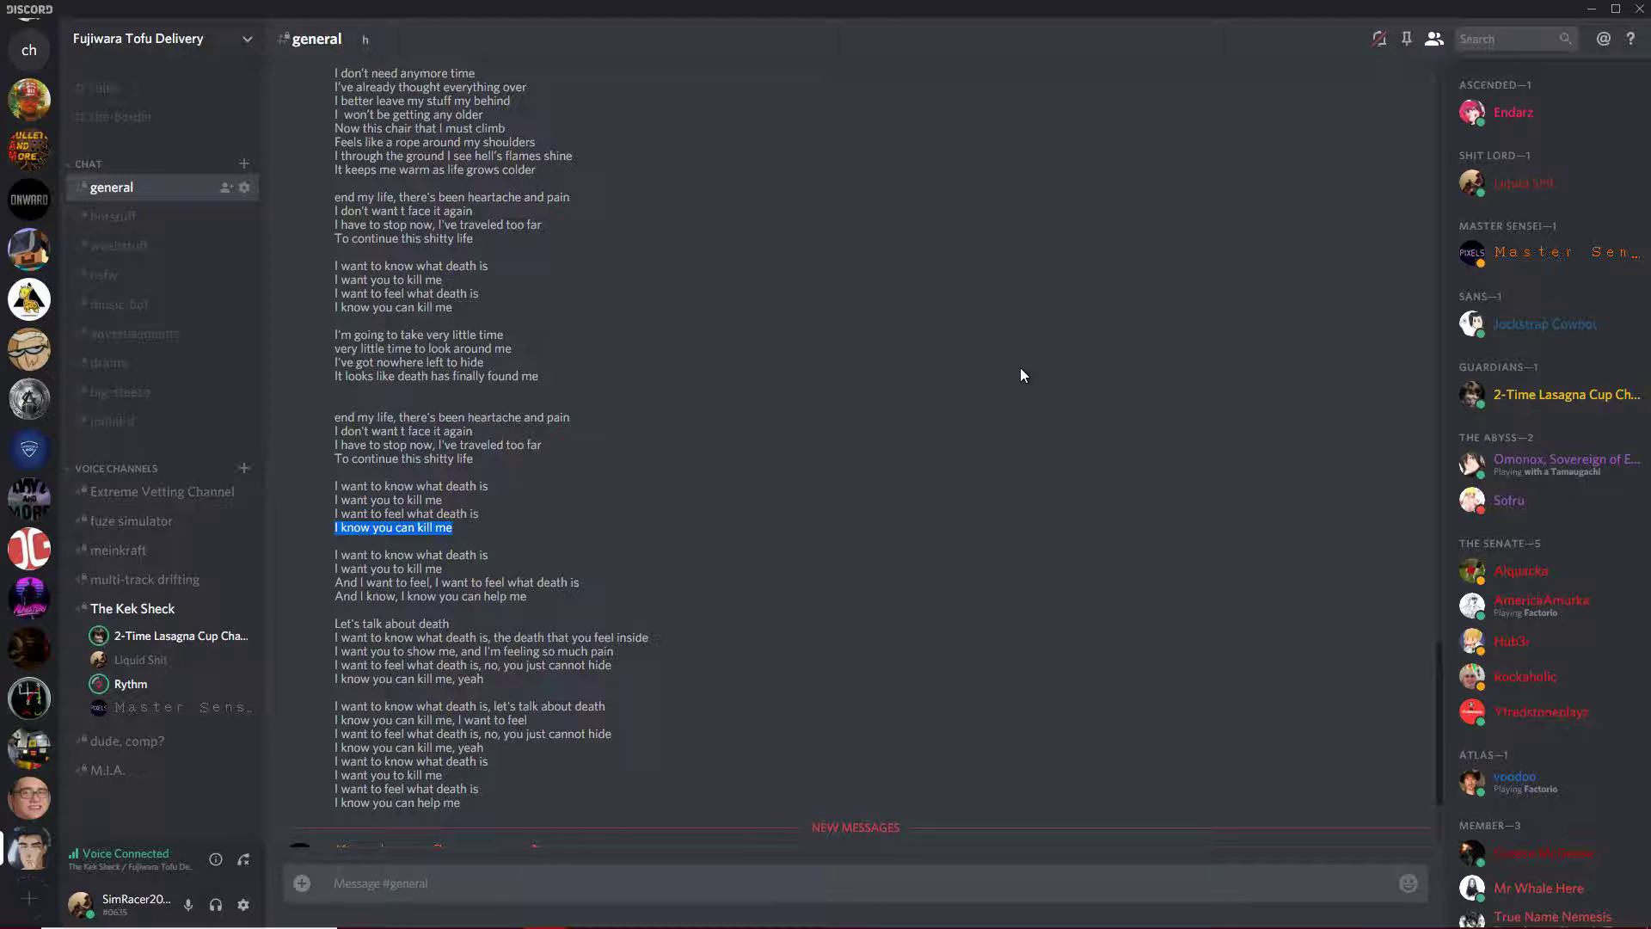
scroll(1021, 374, "down", 1)
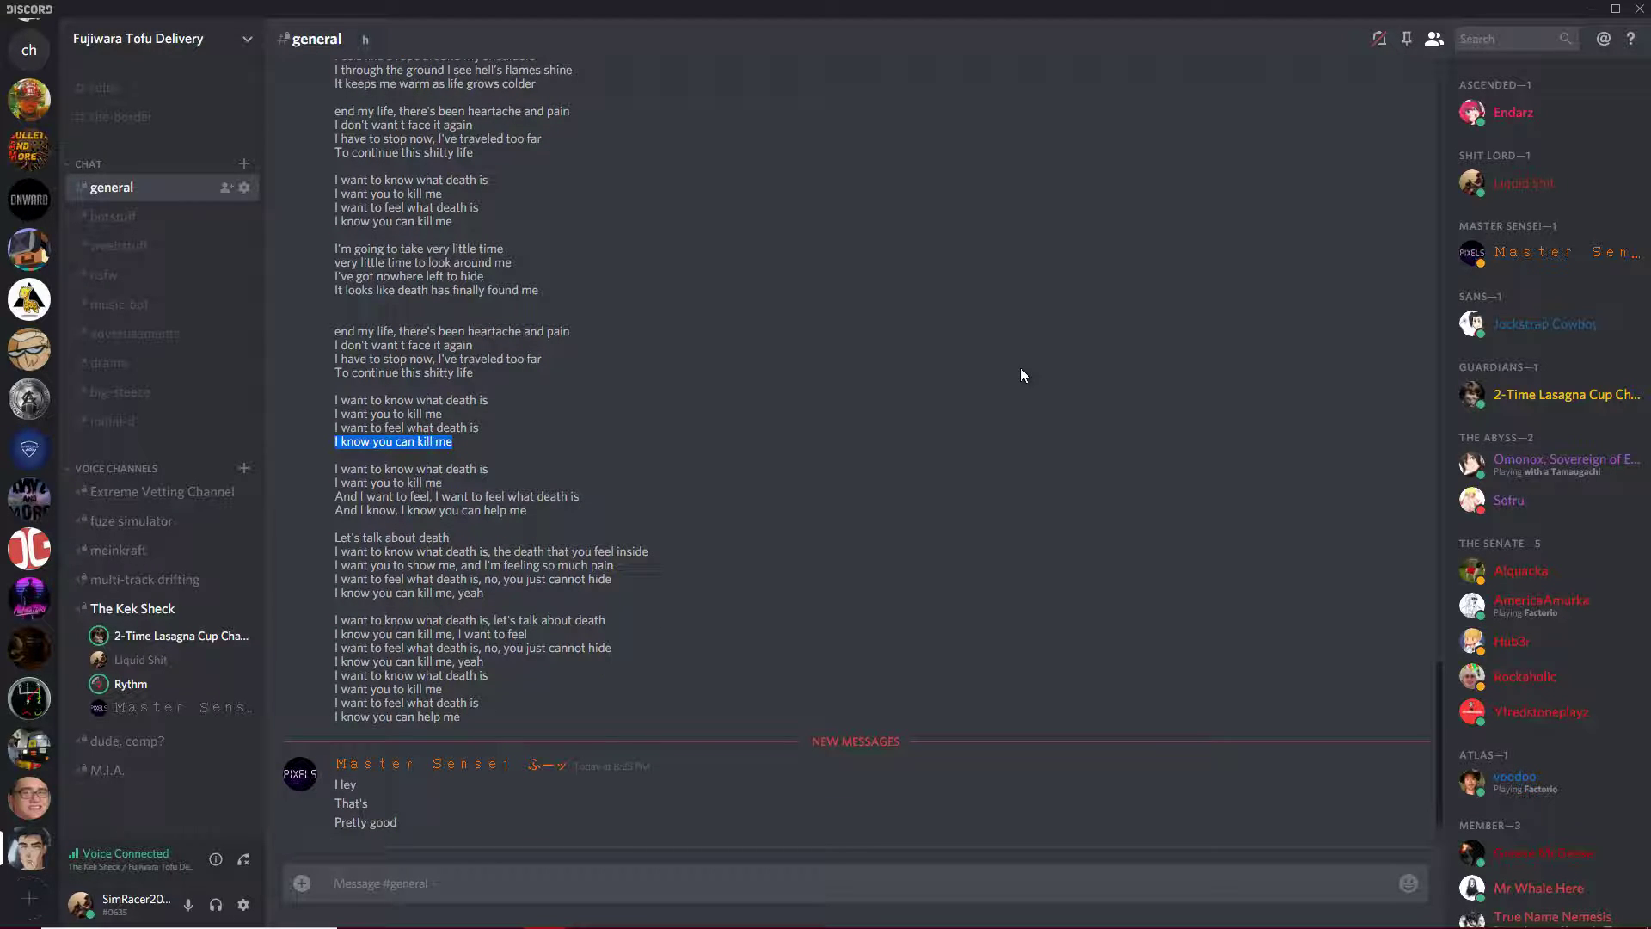